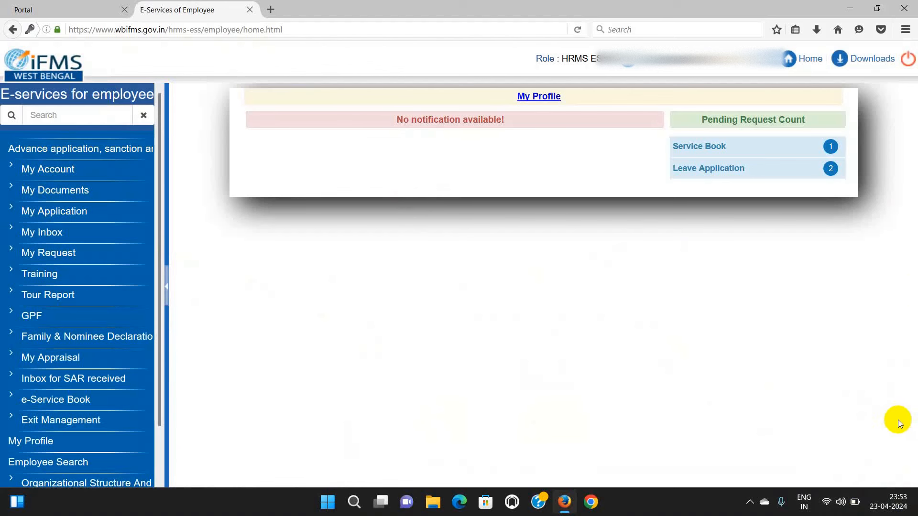
- Expand My Appraisal in the sidebar to list its hierarchy, self-appraisal and status options
{"action": "left_click", "coordinate": [884, 513]}
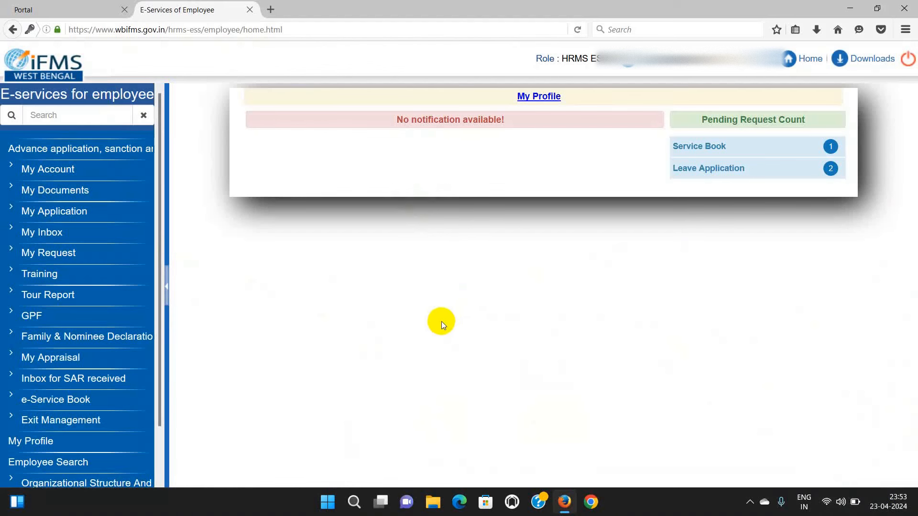
{"action": "left_click", "coordinate": [61, 358]}
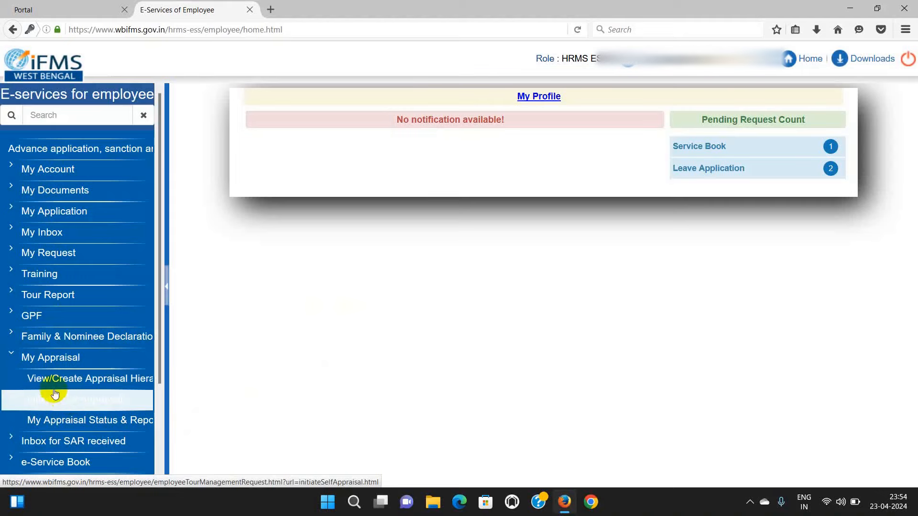
- Search appraisal hierarchy requests for year 2023-2024, which returns no entries
{"action": "left_click", "coordinate": [87, 380]}
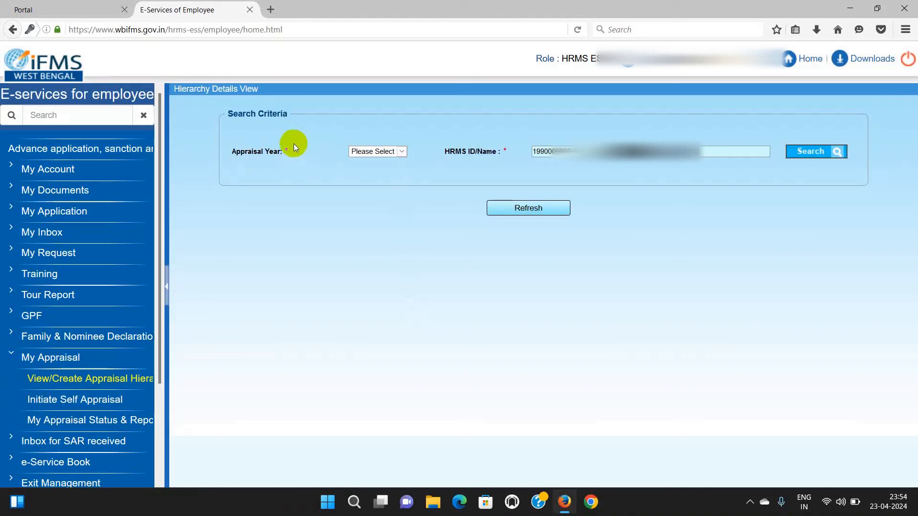
{"action": "left_click", "coordinate": [404, 152]}
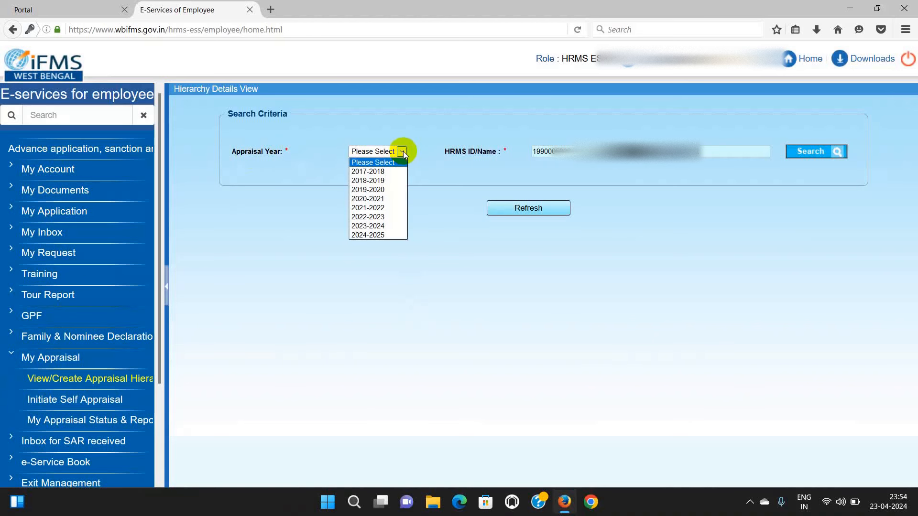
{"action": "left_click", "coordinate": [388, 226]}
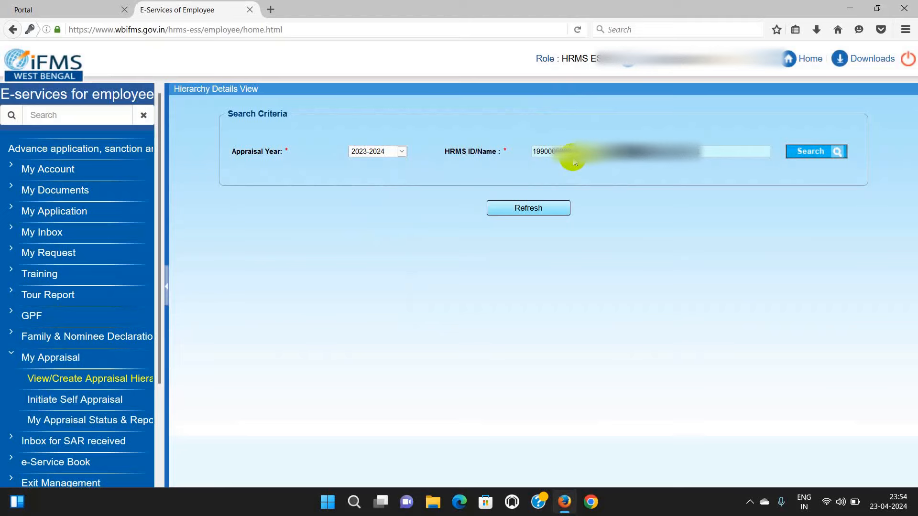
{"action": "left_click", "coordinate": [814, 154]}
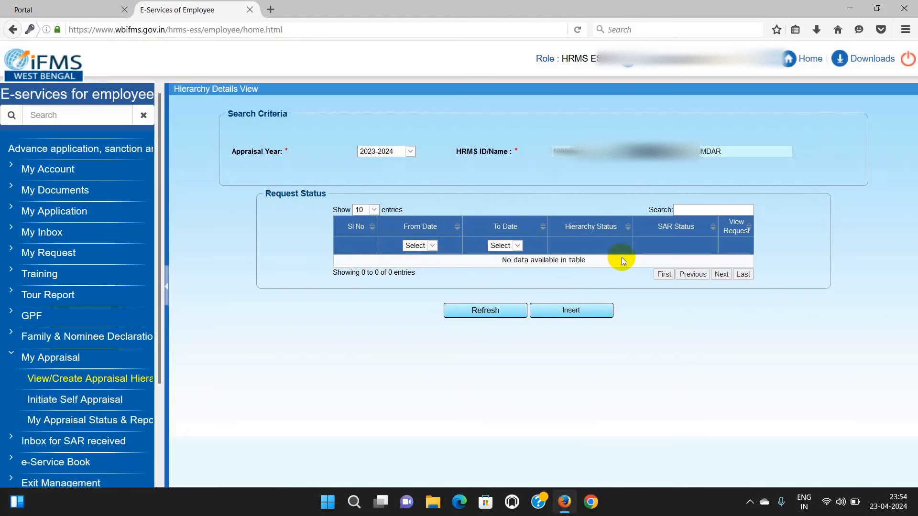
- Insert a new hierarchy request to get a blank 2023-2024 Hierarchy Creation form
{"action": "left_click", "coordinate": [569, 314]}
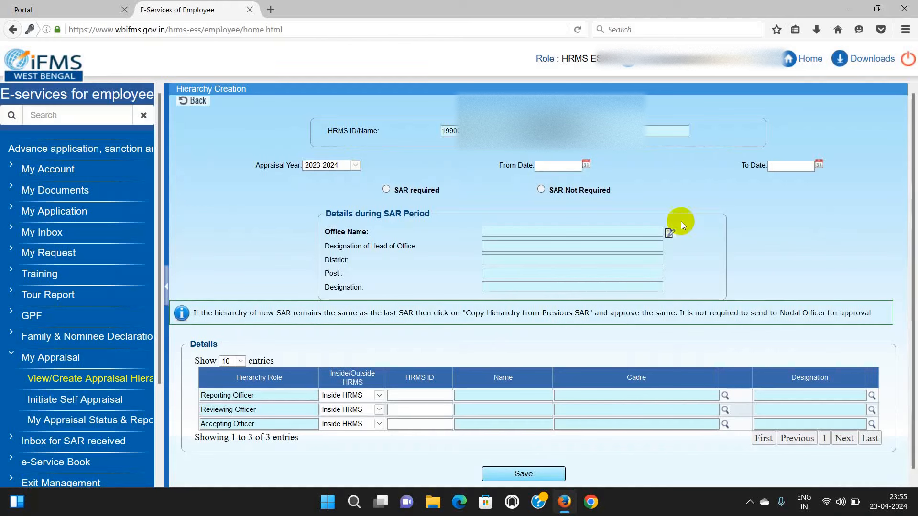
- Set the SAR period from 01/04/2023 to 31/03/2024 using the date calendars
{"action": "left_click", "coordinate": [587, 163]}
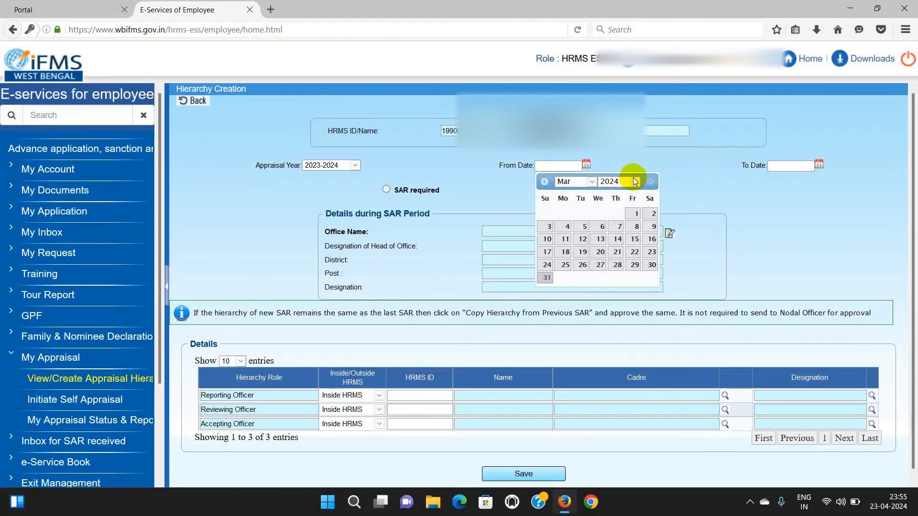
{"action": "left_click", "coordinate": [635, 181]}
{"action": "left_click", "coordinate": [615, 193]}
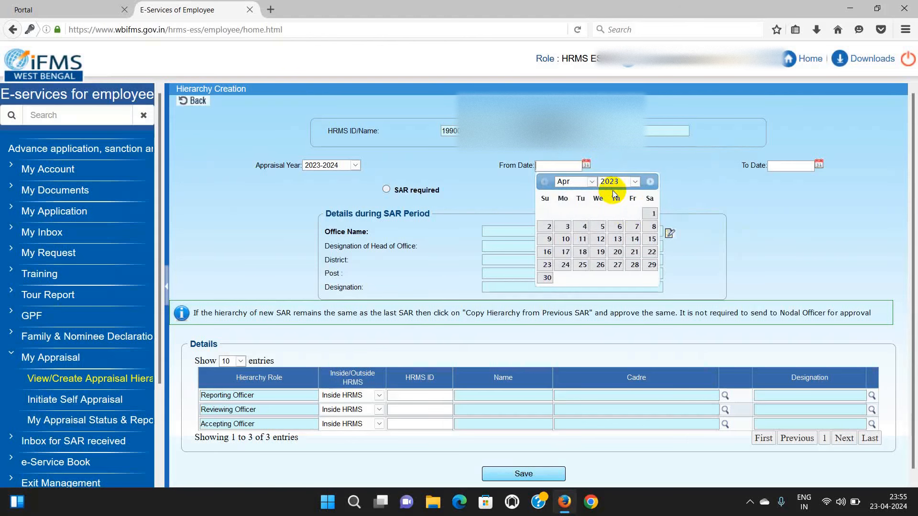
{"action": "left_click", "coordinate": [650, 213]}
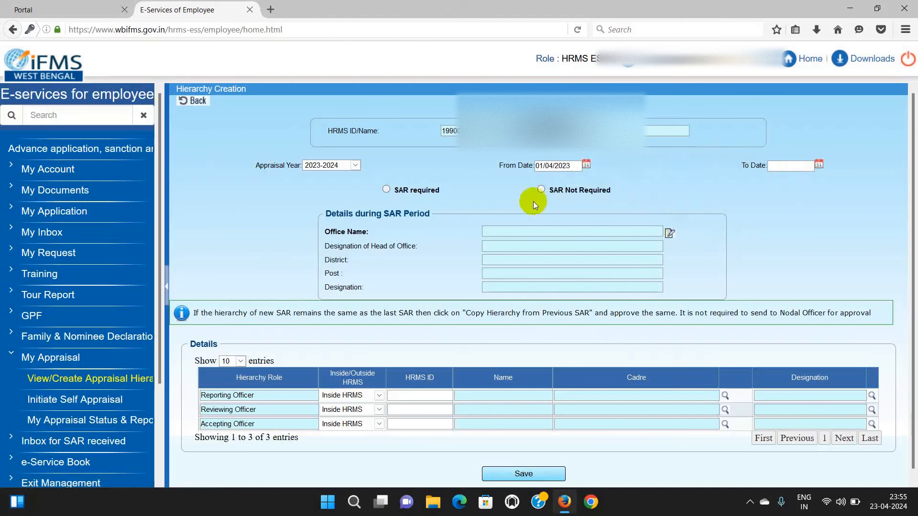
{"action": "left_click", "coordinate": [819, 164]}
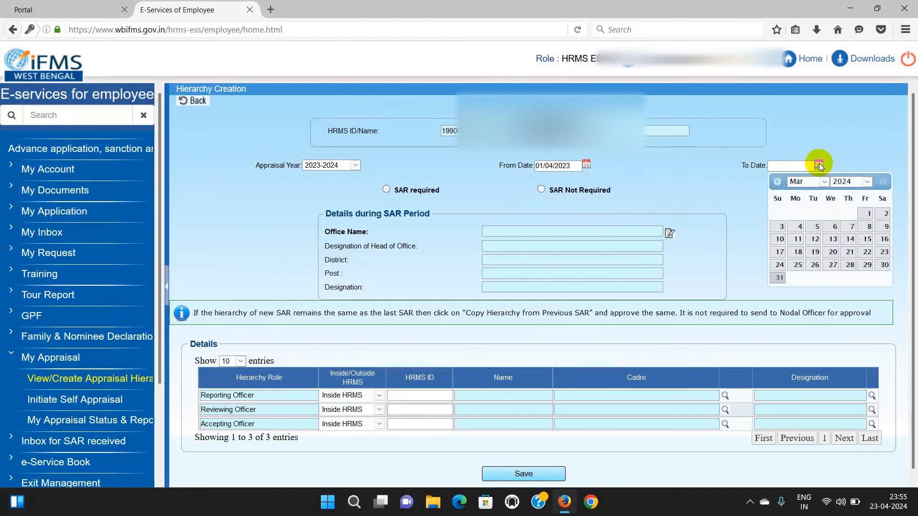
{"action": "left_click", "coordinate": [778, 278]}
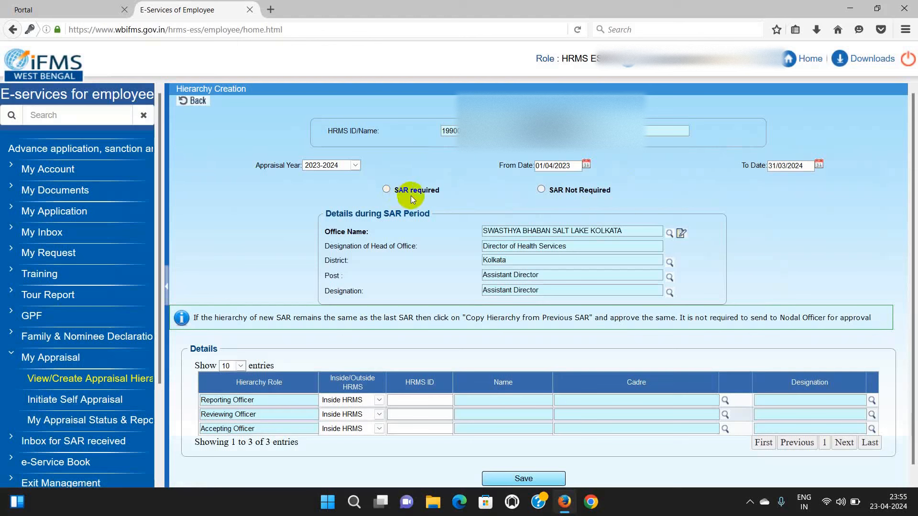
- Mark the 2023-2024 hierarchy as SAR required and bring the bottom buttons into view
{"action": "left_click", "coordinate": [386, 189]}
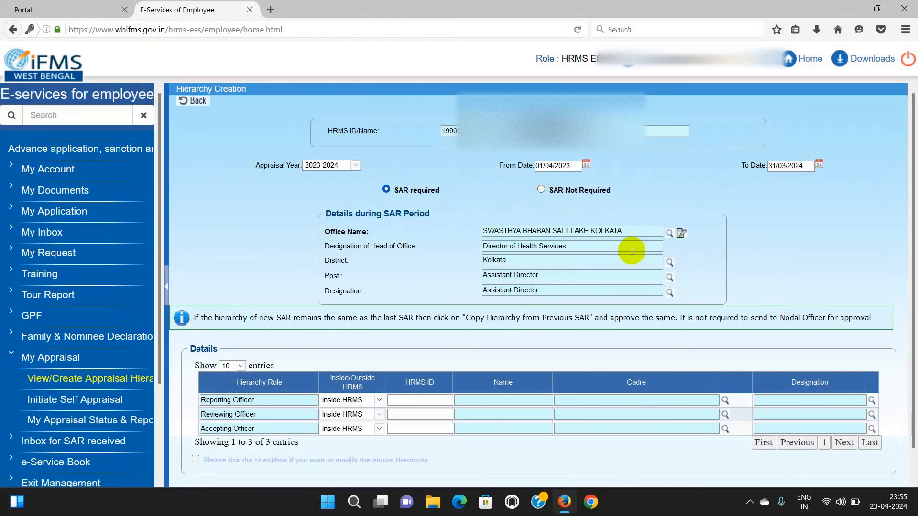
{"action": "scroll", "coordinate": [632, 250], "scroll_direction": "down", "scroll_amount": 1}
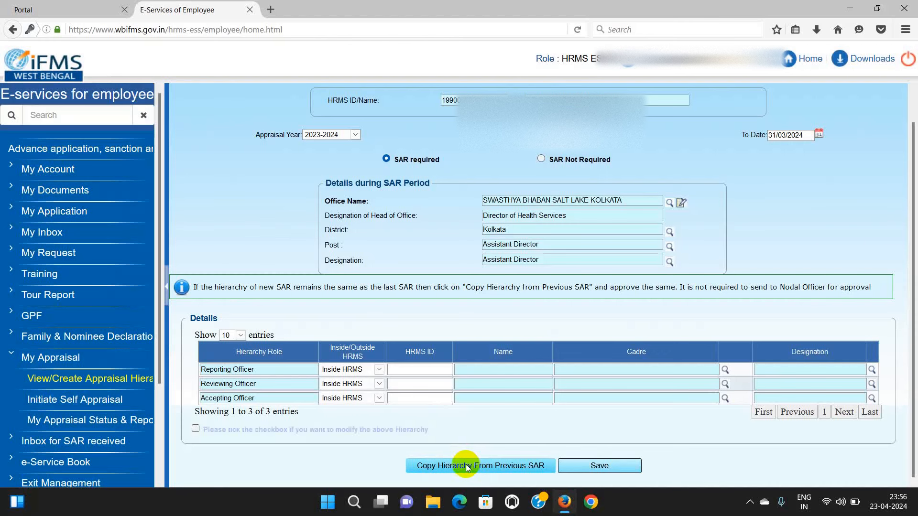
- Copy the Reporting, Reviewing and Accepting Officers from the previous SAR's hierarchy
{"action": "left_click", "coordinate": [411, 368]}
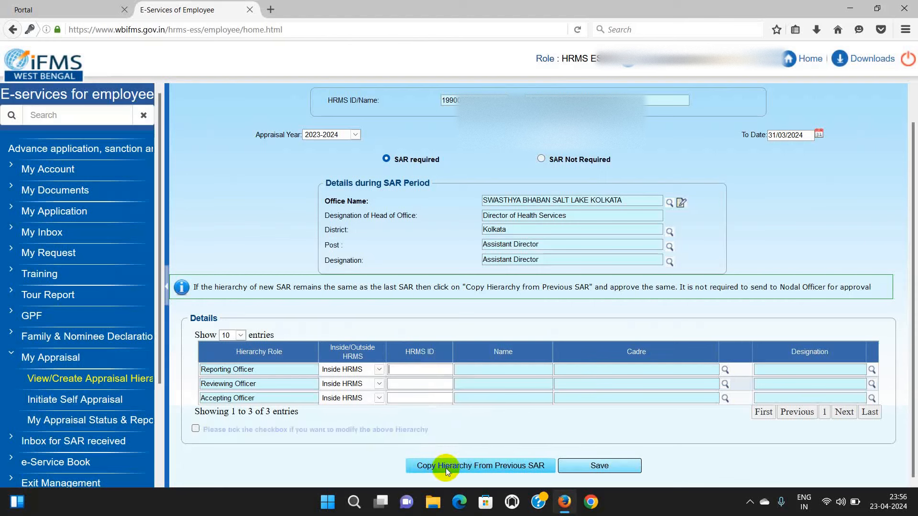
{"action": "left_click", "coordinate": [486, 467]}
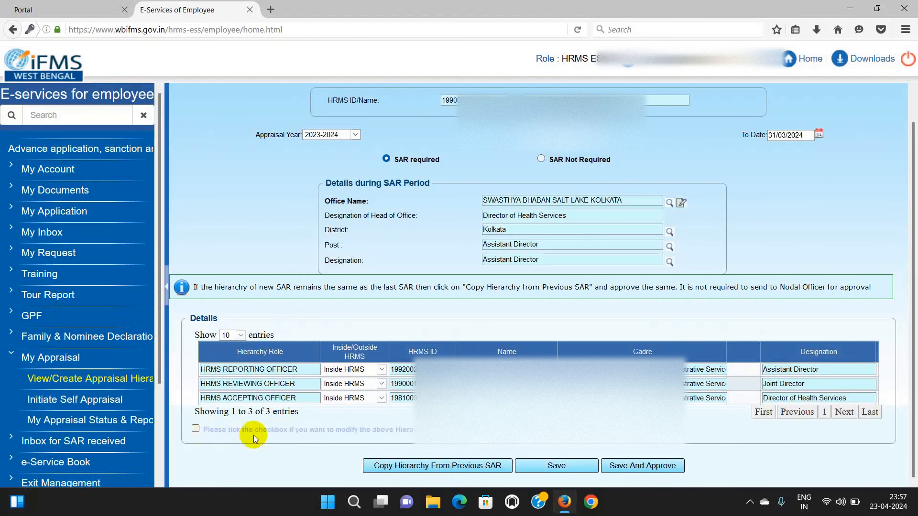
- Allow modifying the copied hierarchy and re-enter the Reporting Officer's HRMS ID
{"action": "left_click", "coordinate": [196, 429]}
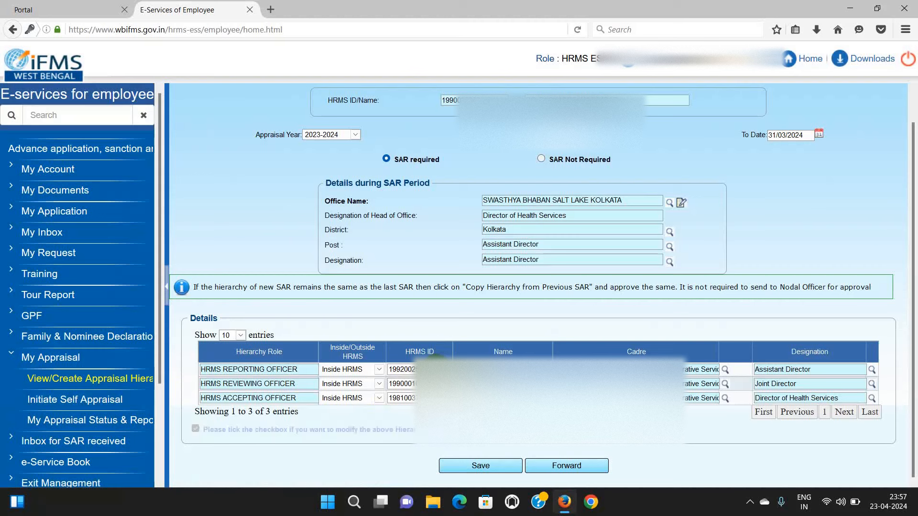
{"action": "key", "text": "BackSpace"}
{"action": "key", "text": "BackSpace"}
{"action": "key", "text": "BackSpace"}
{"action": "key", "text": "BackSpace"}
{"action": "key", "text": "BackSpace"}
{"action": "key", "text": "BackSpace"}
{"action": "key", "text": "BackSpace"}
{"action": "key", "text": "BackSpace"}
{"action": "key", "text": "BackSpace"}
{"action": "key", "text": "BackSpace"}
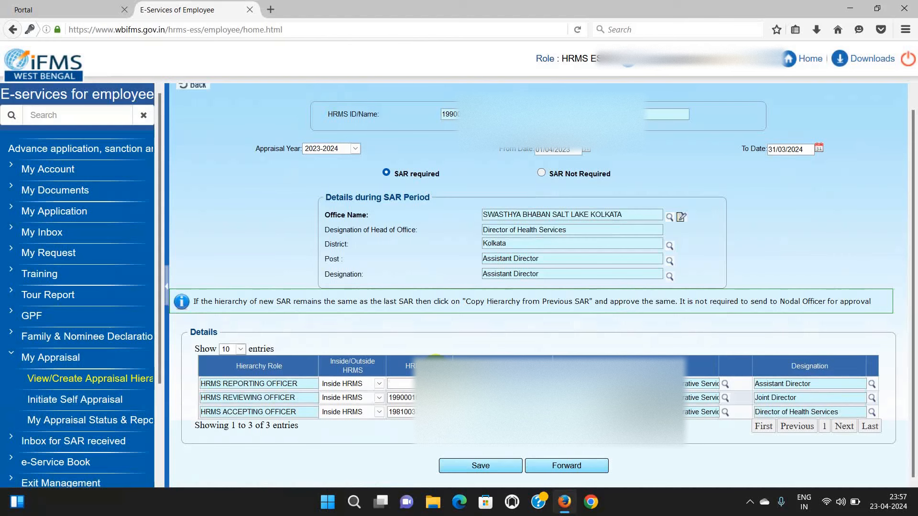
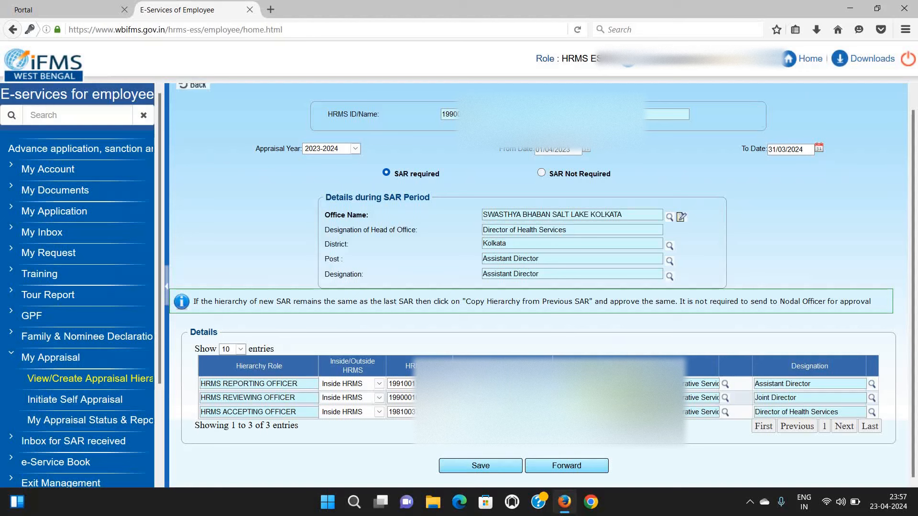
- Check the Reporting Officer's cadre lookup, then re-enter the Reviewing Officer's HRMS ID
{"action": "left_click", "coordinate": [726, 383]}
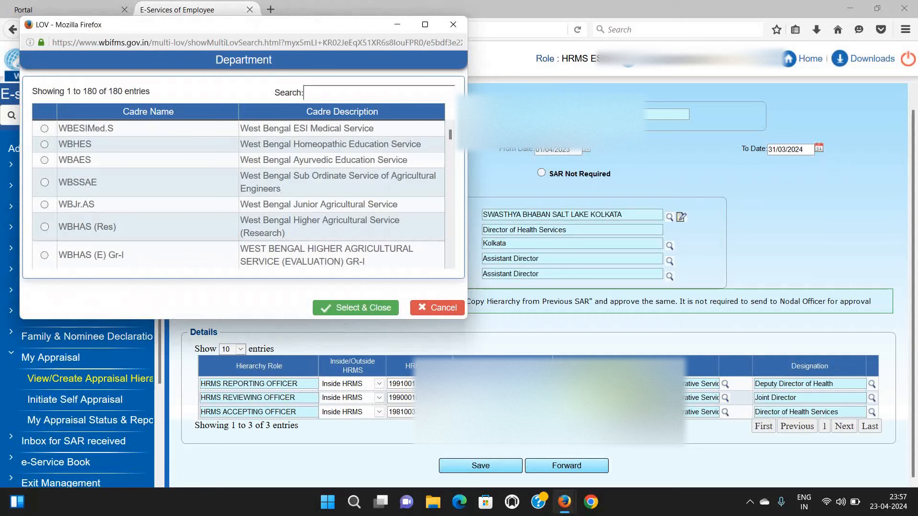
{"action": "left_click", "coordinate": [453, 25]}
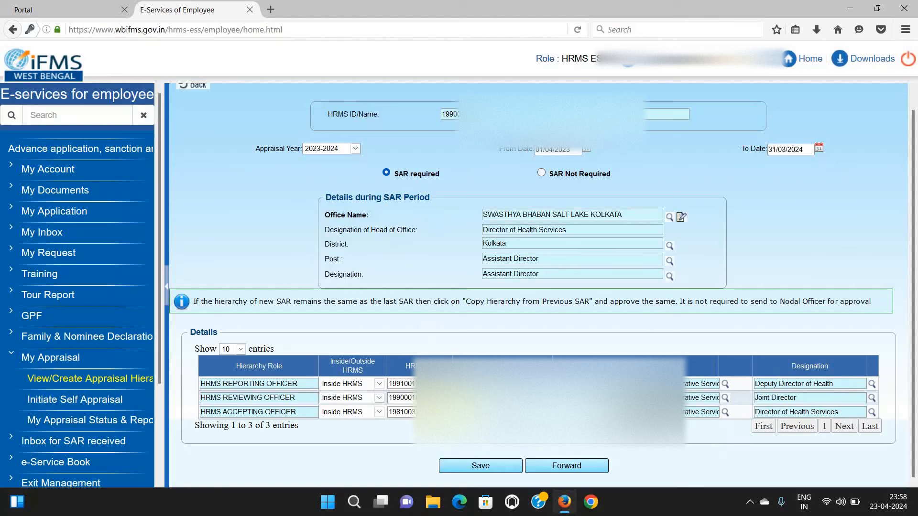
{"action": "key", "text": "BackSpace"}
{"action": "key", "text": "BackSpace"}
{"action": "key", "text": "BackSpace"}
{"action": "key", "text": "BackSpace"}
{"action": "key", "text": "BackSpace"}
{"action": "key", "text": "BackSpace"}
{"action": "key", "text": "BackSpace"}
{"action": "key", "text": "BackSpace"}
{"action": "key", "text": "BackSpace"}
{"action": "key", "text": "BackSpace"}
- Open the Reviewing Officer's cadre lookup and close it without choosing a department
{"action": "left_click", "coordinate": [396, 397]}
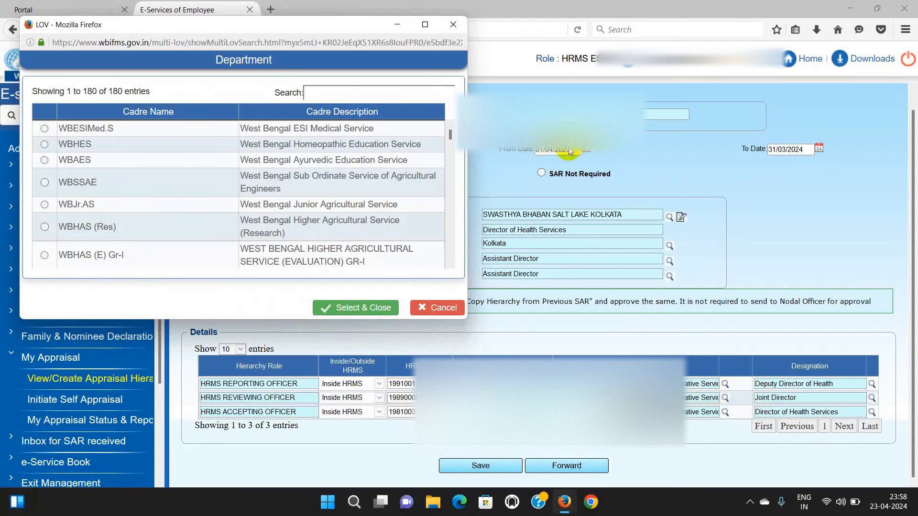
{"action": "left_click", "coordinate": [453, 25]}
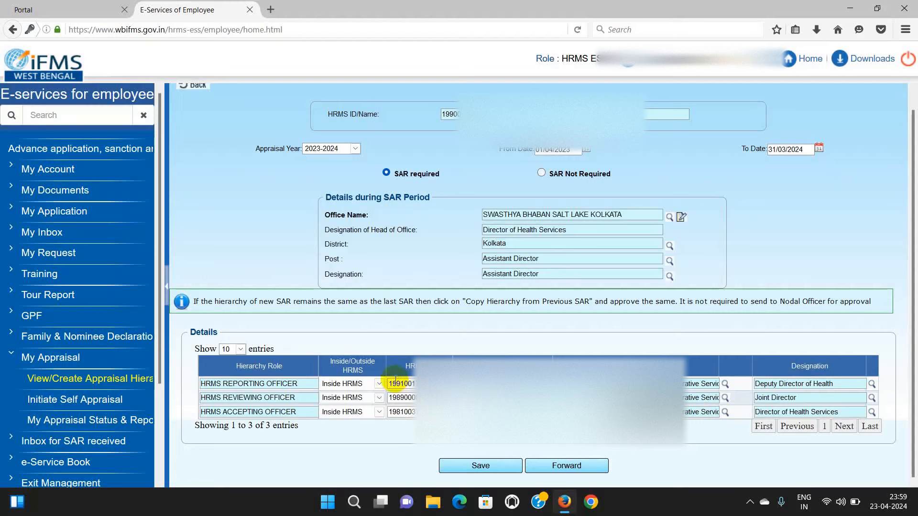
- Save the 2023-2024 hierarchy and scroll down to its newly issued request ID
{"action": "left_click", "coordinate": [493, 464]}
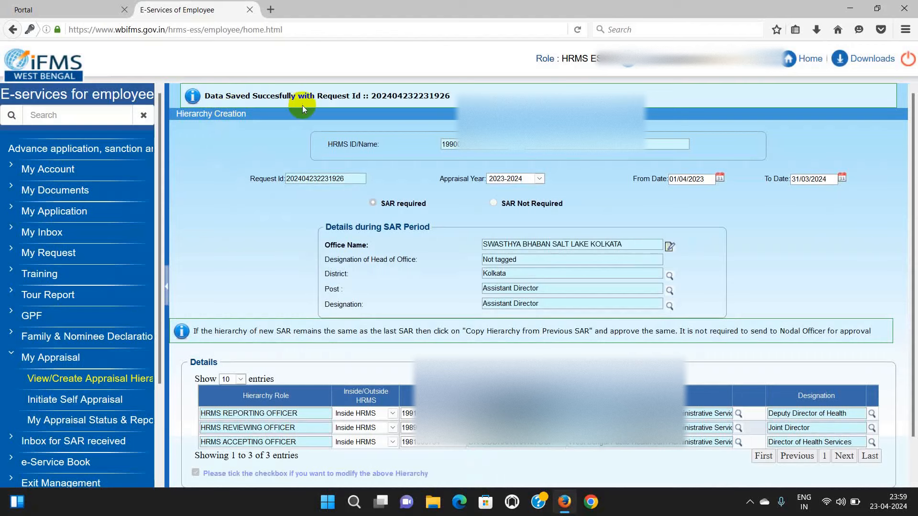
{"action": "scroll", "coordinate": [548, 244], "scroll_direction": "down", "scroll_amount": 2}
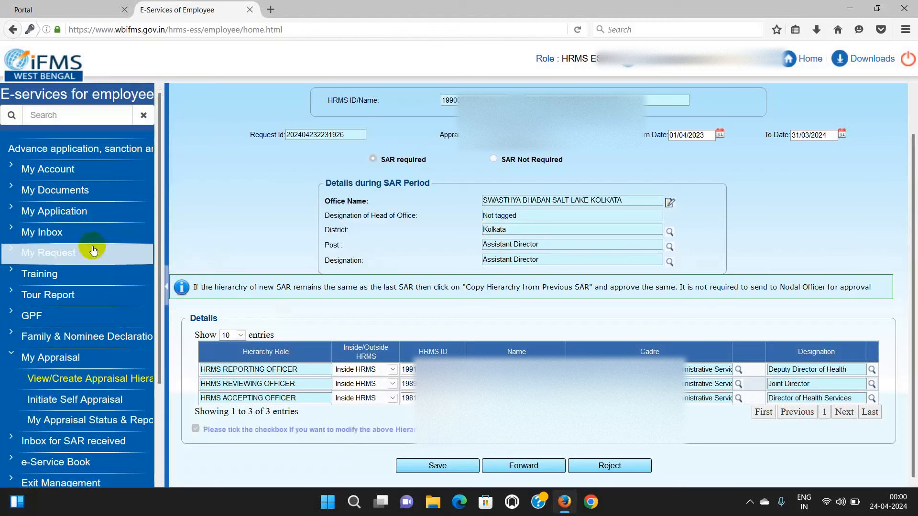
- Reopen the saved 2023-2024 hierarchy request from My Inbox to see its request ID
{"action": "left_click", "coordinate": [48, 236]}
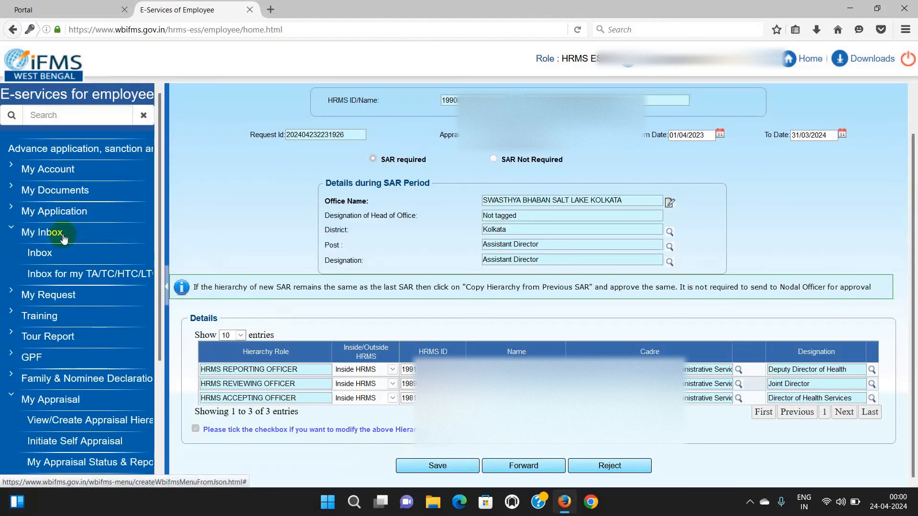
{"action": "left_click", "coordinate": [40, 251]}
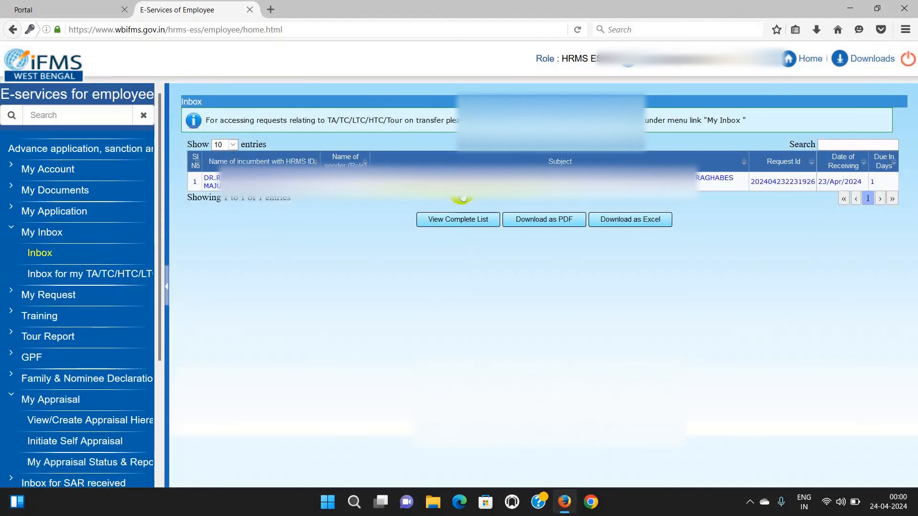
{"action": "left_click", "coordinate": [454, 183]}
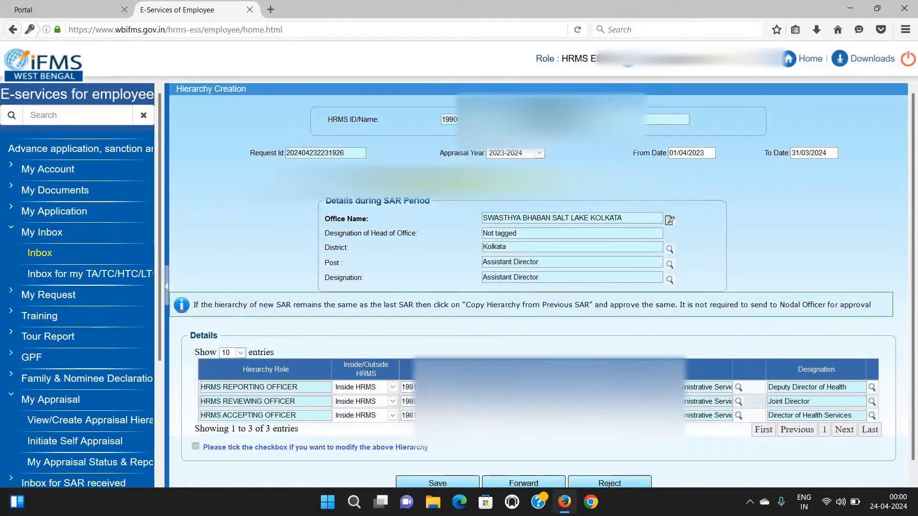
{"action": "scroll", "coordinate": [550, 357], "scroll_direction": "down", "scroll_amount": 1}
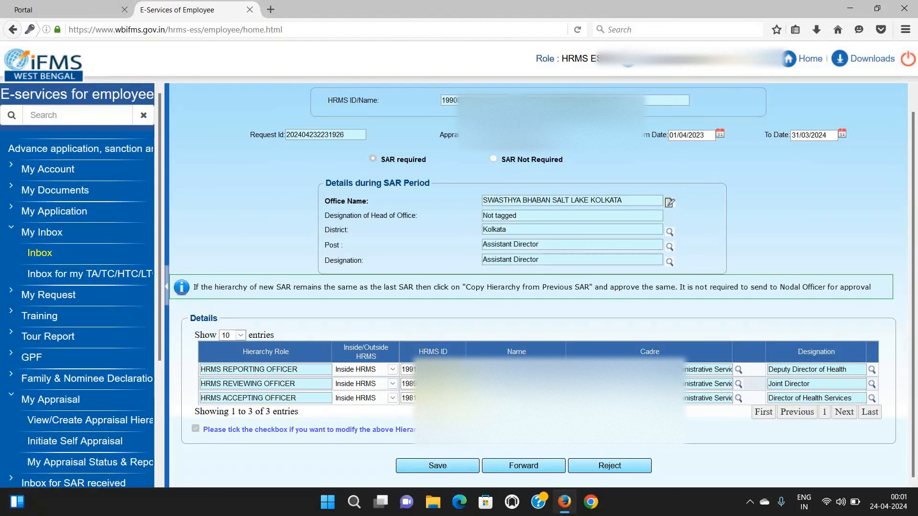
- Forward the 2023-2024 hierarchy request to the Nodal Officer as forwarding authority
{"action": "left_click", "coordinate": [533, 467]}
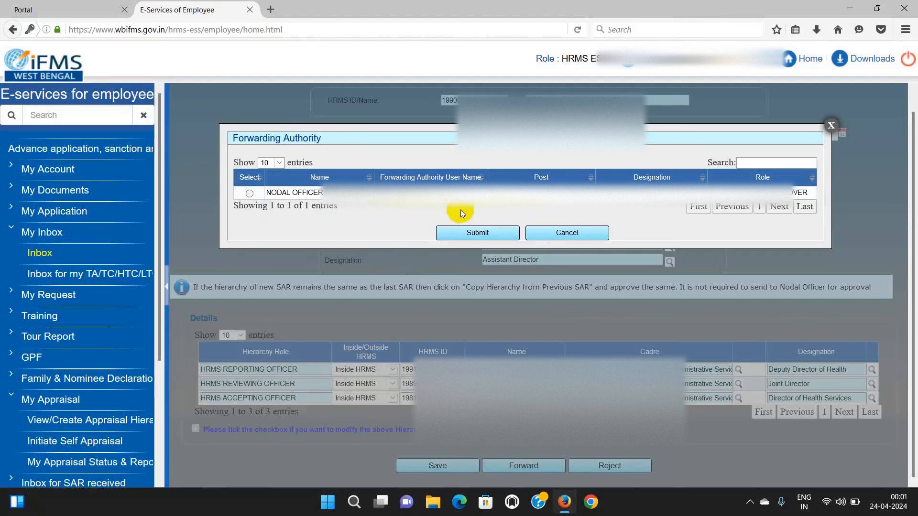
{"action": "left_click", "coordinate": [249, 194]}
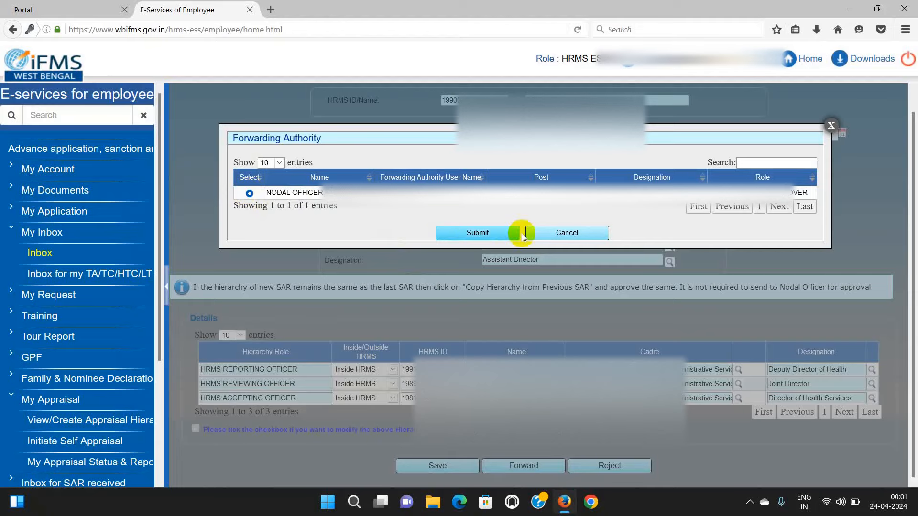
{"action": "left_click", "coordinate": [470, 235]}
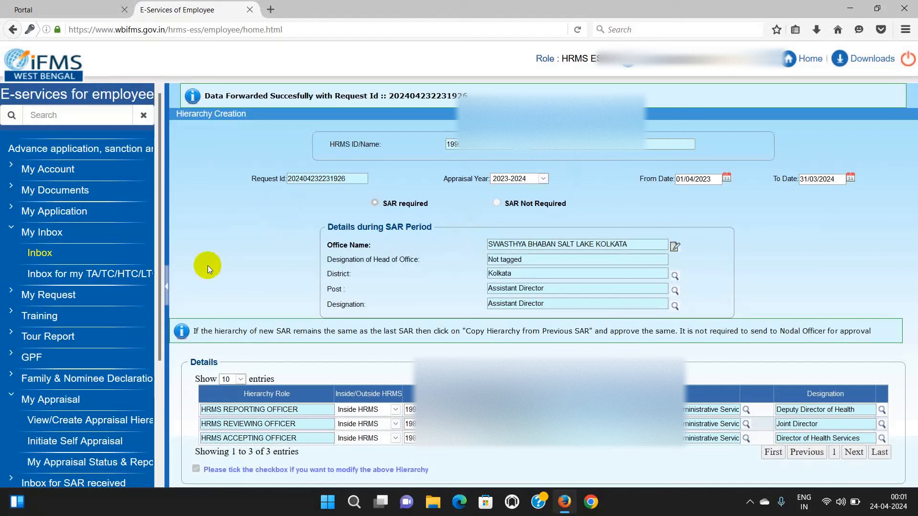
- Search View/Create Appraisal Hierarchy for 2023-2024 and view the request pending at the Nodal Officer
{"action": "left_click", "coordinate": [59, 401]}
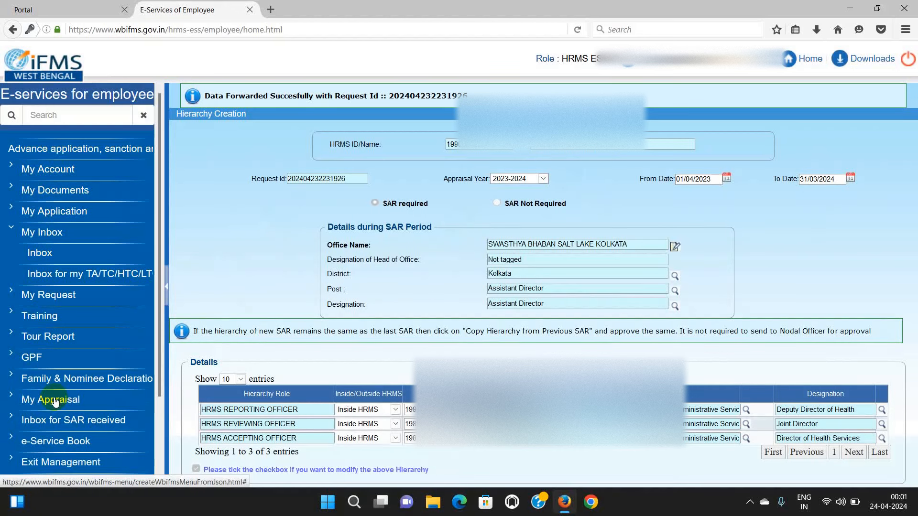
{"action": "left_click", "coordinate": [62, 403]}
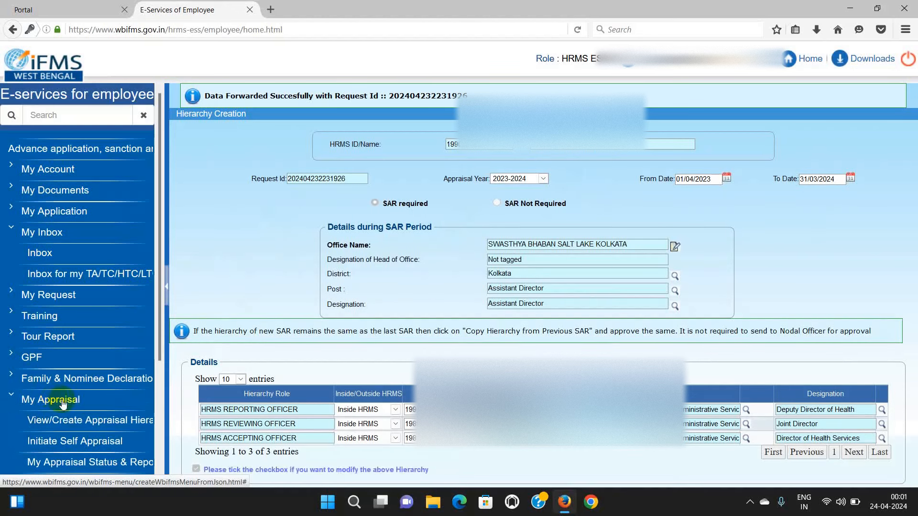
{"action": "left_click", "coordinate": [107, 423]}
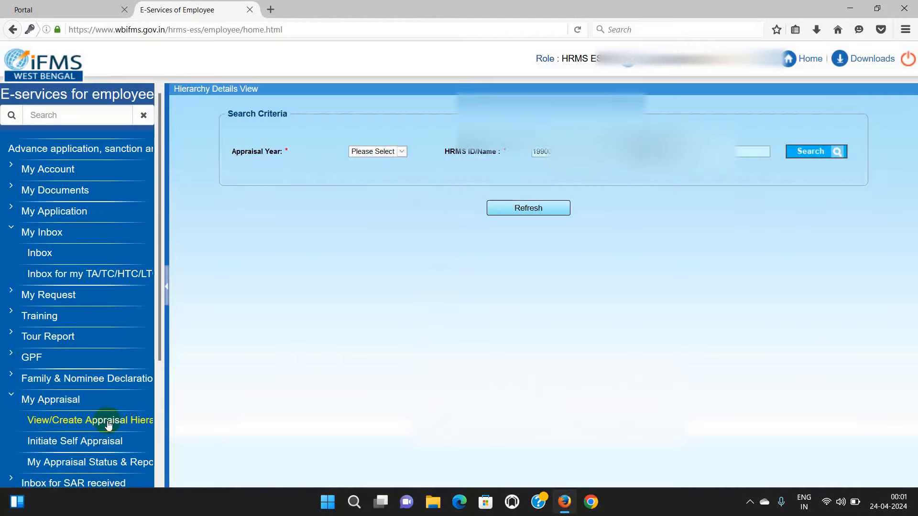
{"action": "left_click", "coordinate": [403, 151]}
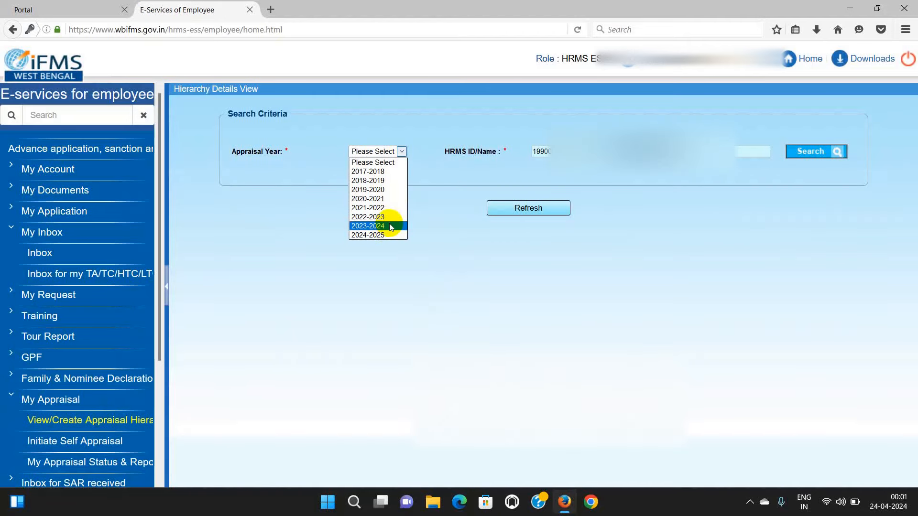
{"action": "left_click", "coordinate": [383, 235]}
{"action": "left_click", "coordinate": [801, 151]}
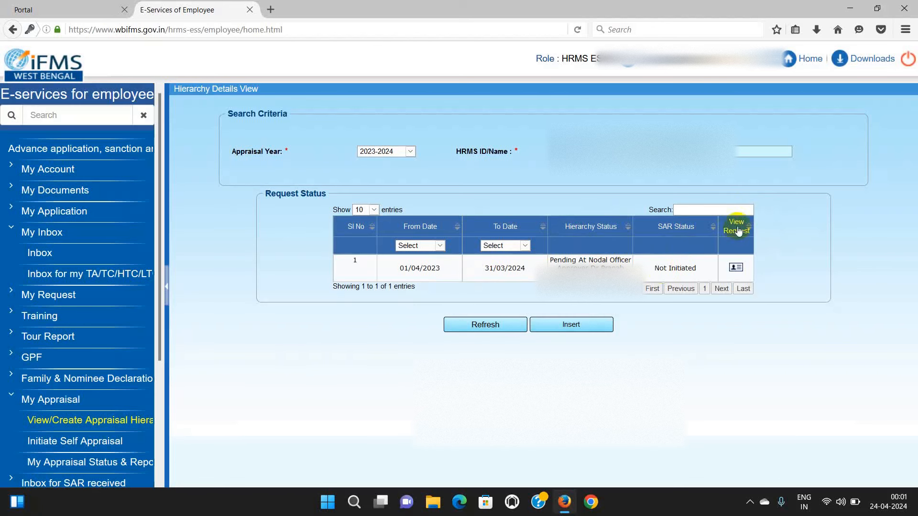
{"action": "left_click", "coordinate": [736, 267]}
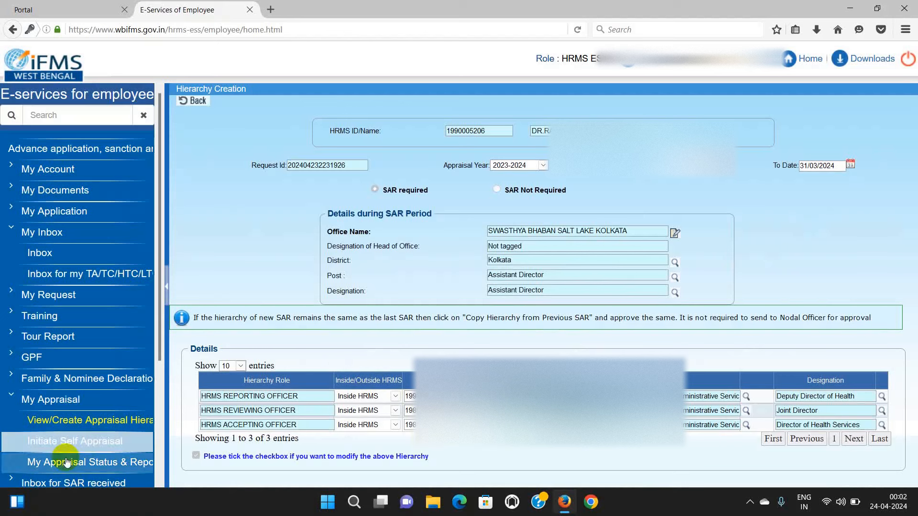
- Initiate Self Appraisal for report year 2023-2024 and open its Annual Confidential Report form
{"action": "left_click", "coordinate": [98, 445]}
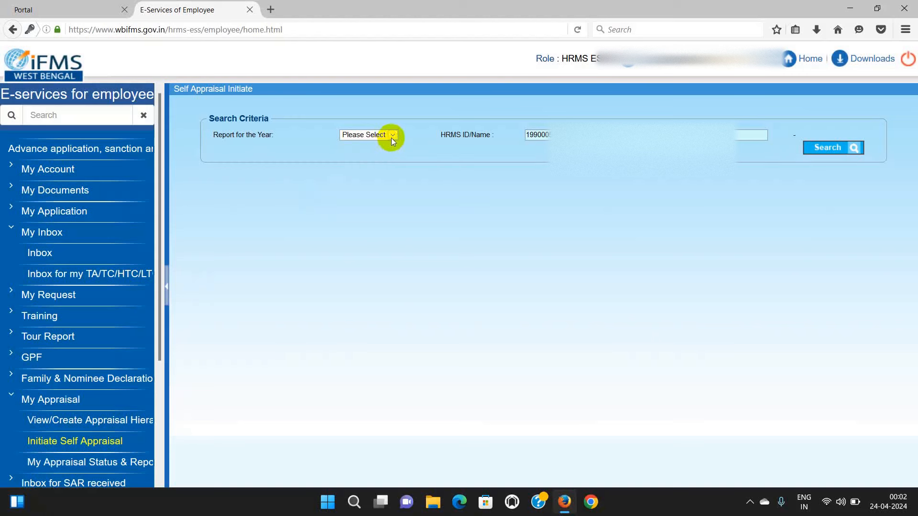
{"action": "left_click", "coordinate": [392, 136]}
{"action": "left_click", "coordinate": [372, 209]}
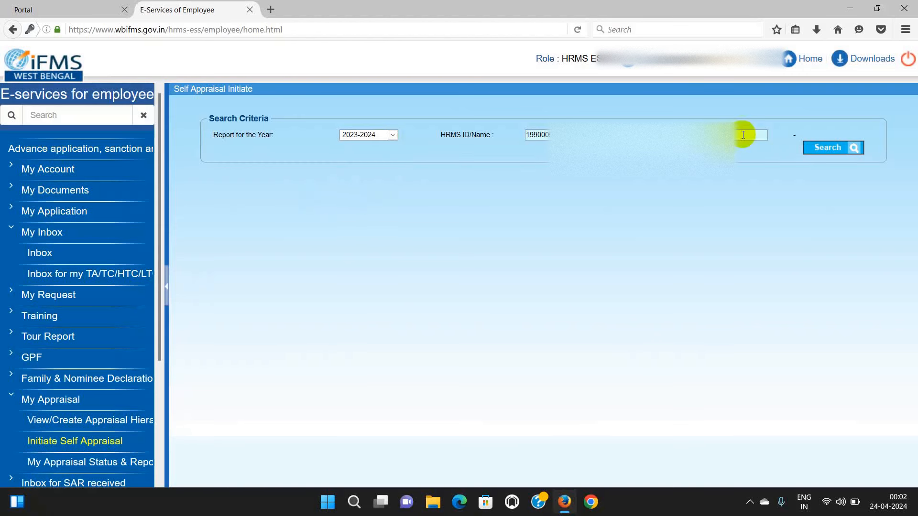
{"action": "left_click", "coordinate": [813, 149]}
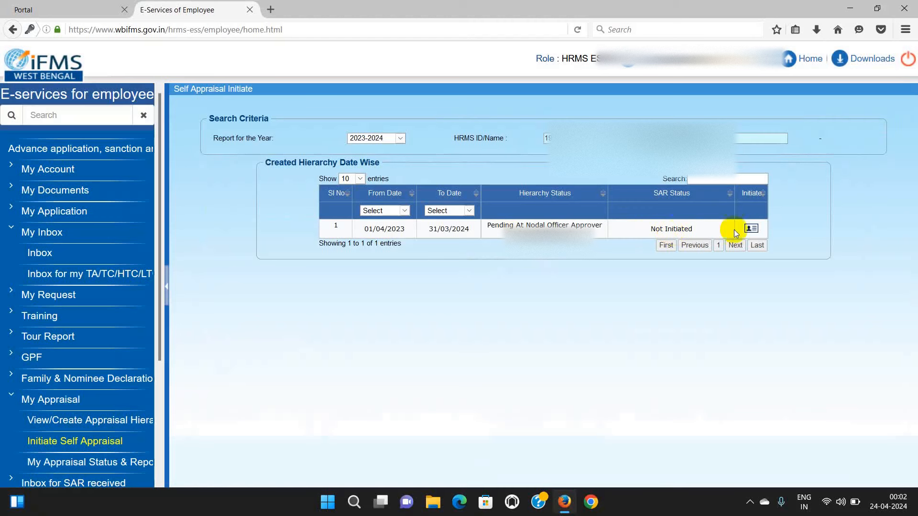
{"action": "left_click", "coordinate": [751, 229]}
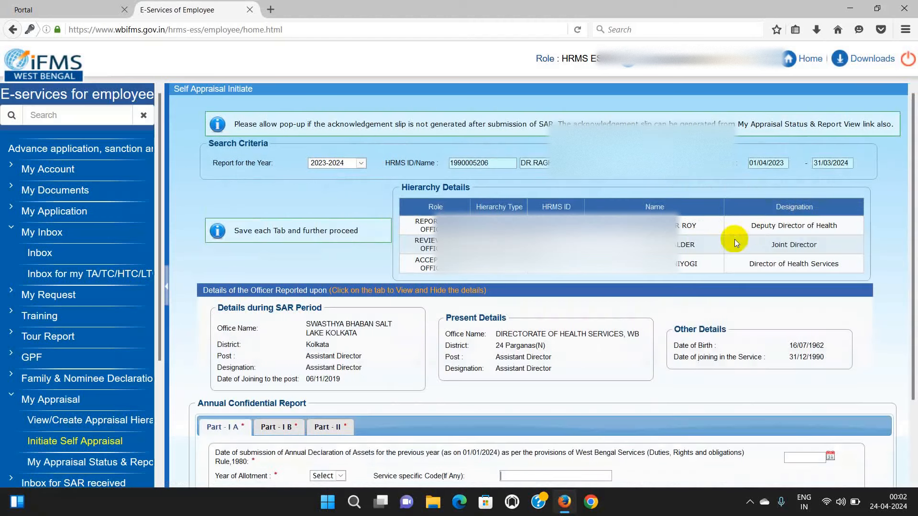
{"action": "scroll", "coordinate": [551, 359], "scroll_direction": "down", "scroll_amount": 1}
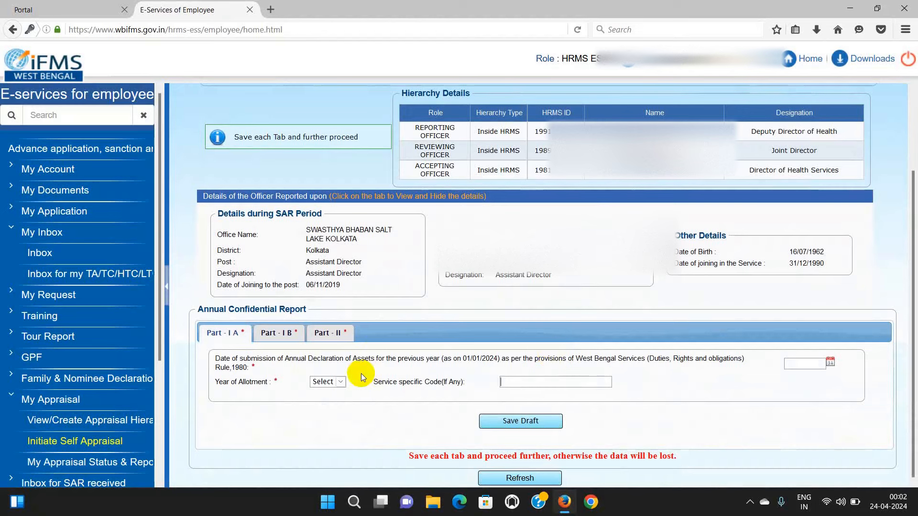
{"action": "scroll", "coordinate": [492, 383], "scroll_direction": "up", "scroll_amount": 2}
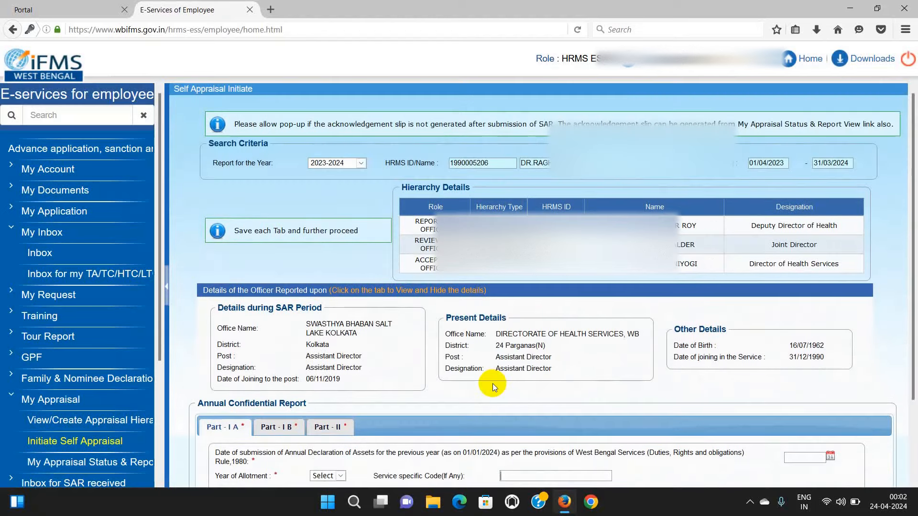